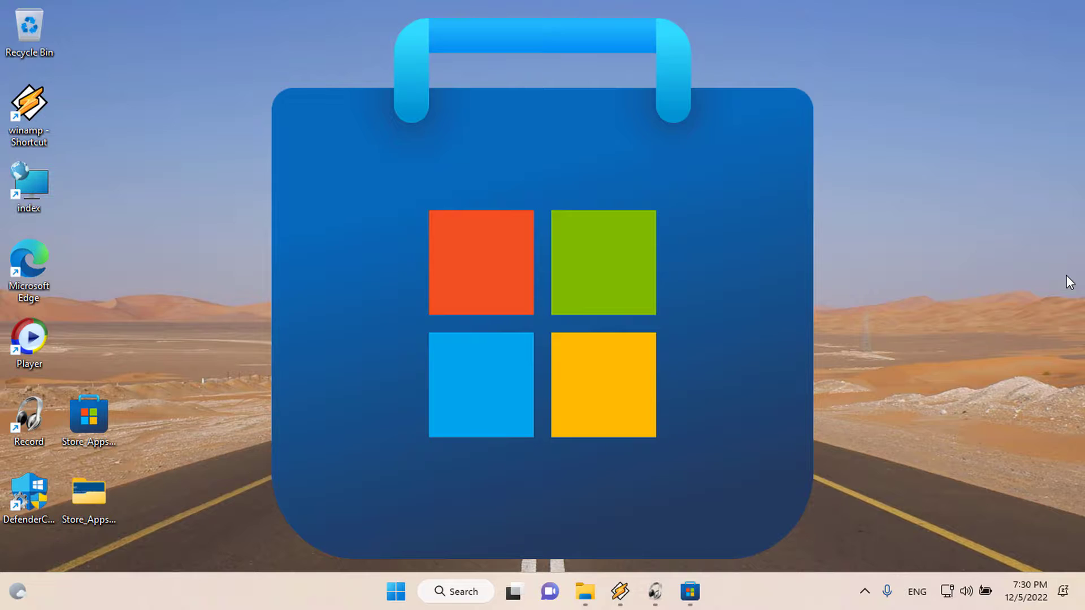
Step: Glance at the Start menu and notifications panel, then launch the repair tool from the taskbar
{"action": "left_click", "coordinate": [397, 591]}
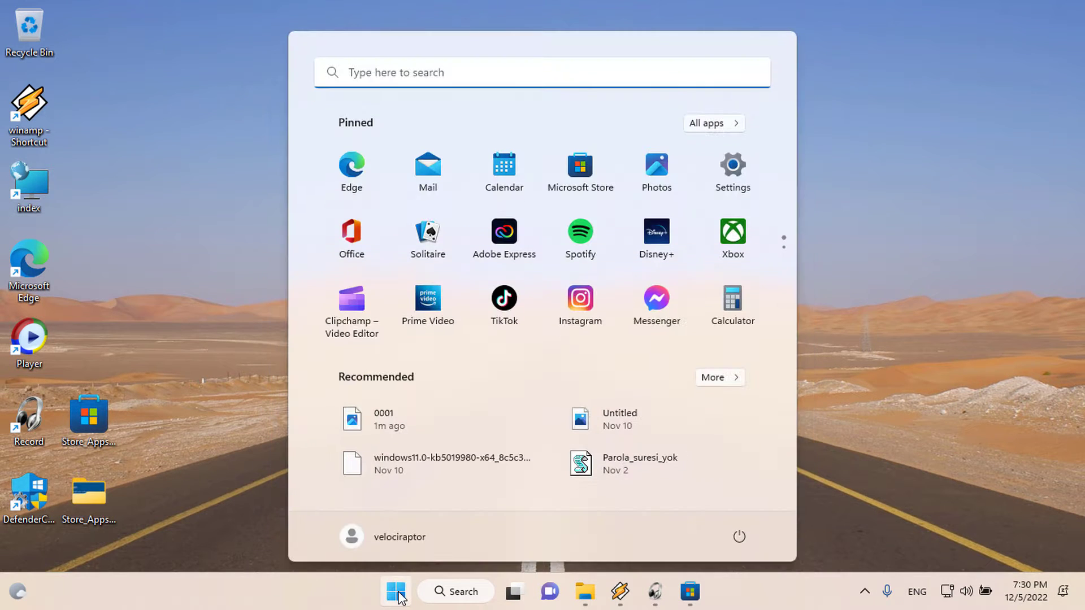
{"action": "left_click", "coordinate": [423, 71]}
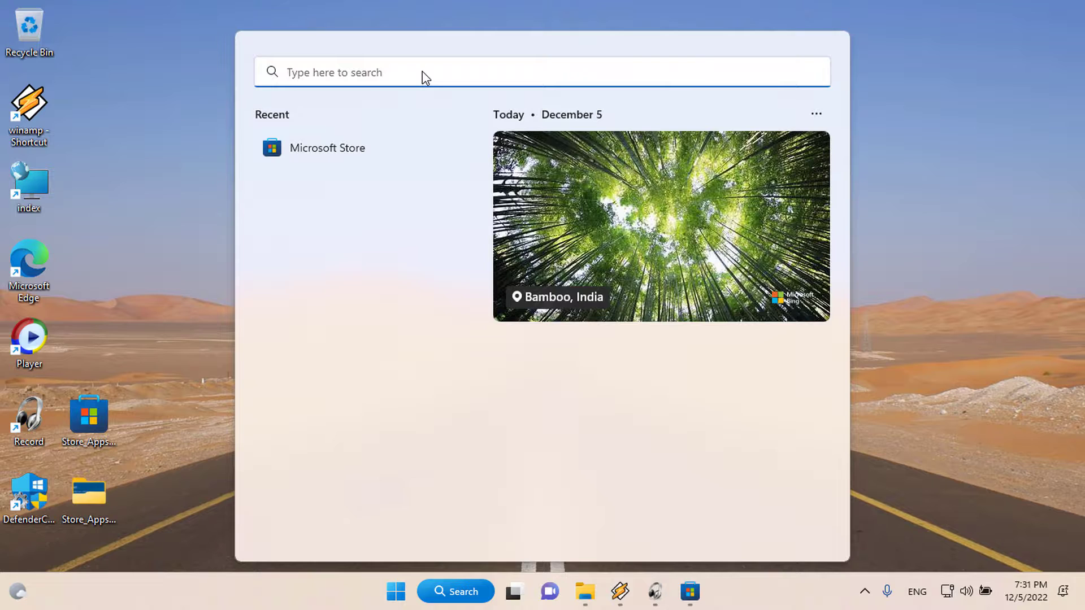
{"action": "mouse_move", "coordinate": [327, 147]}
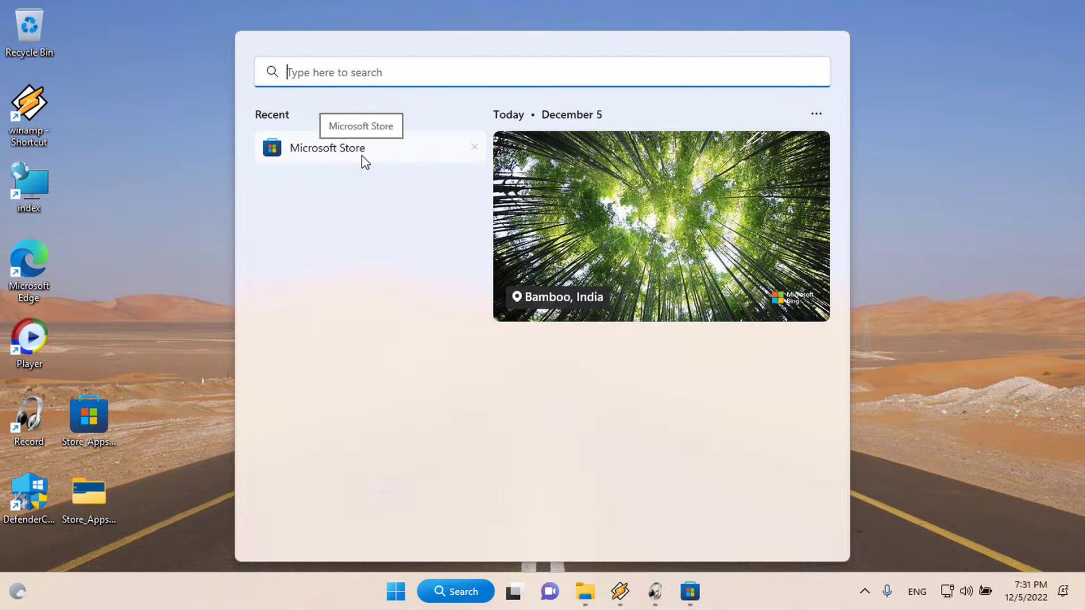
{"action": "left_click", "coordinate": [1017, 593]}
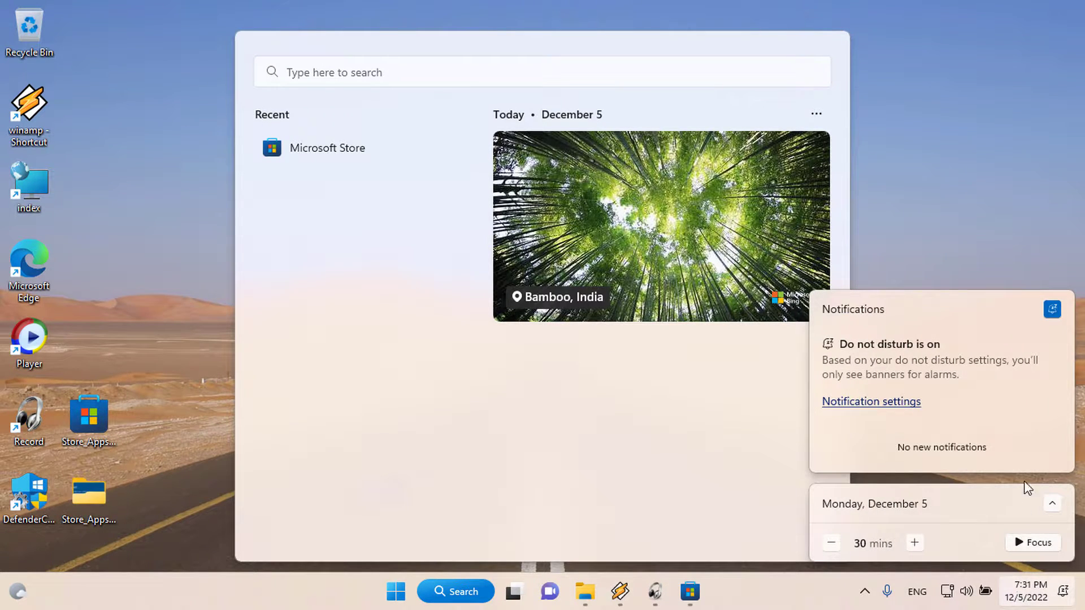
{"action": "left_click", "coordinate": [1025, 591]}
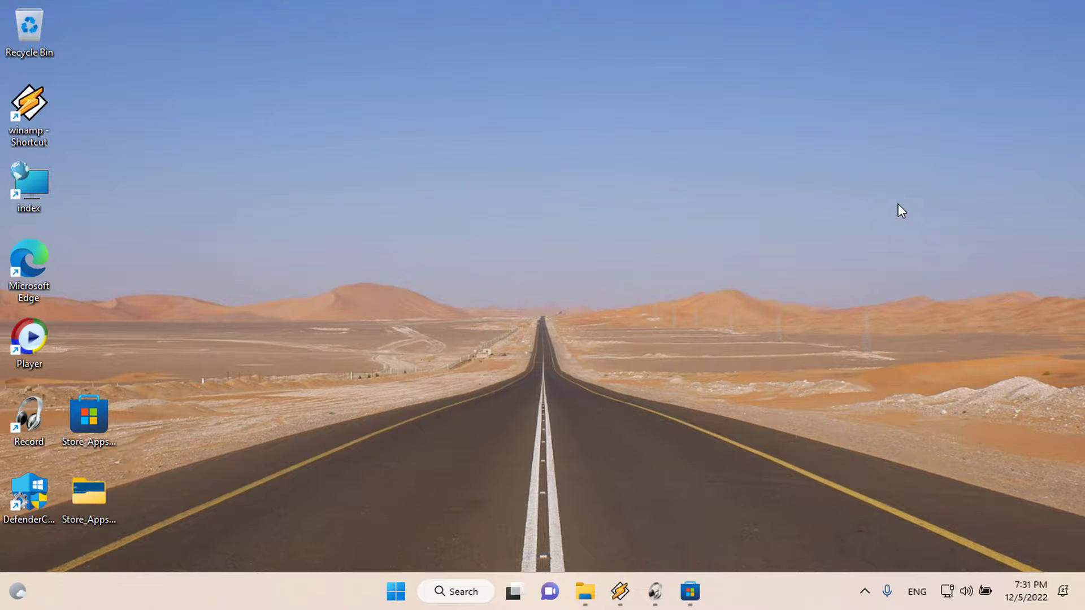
{"action": "left_click", "coordinate": [690, 590]}
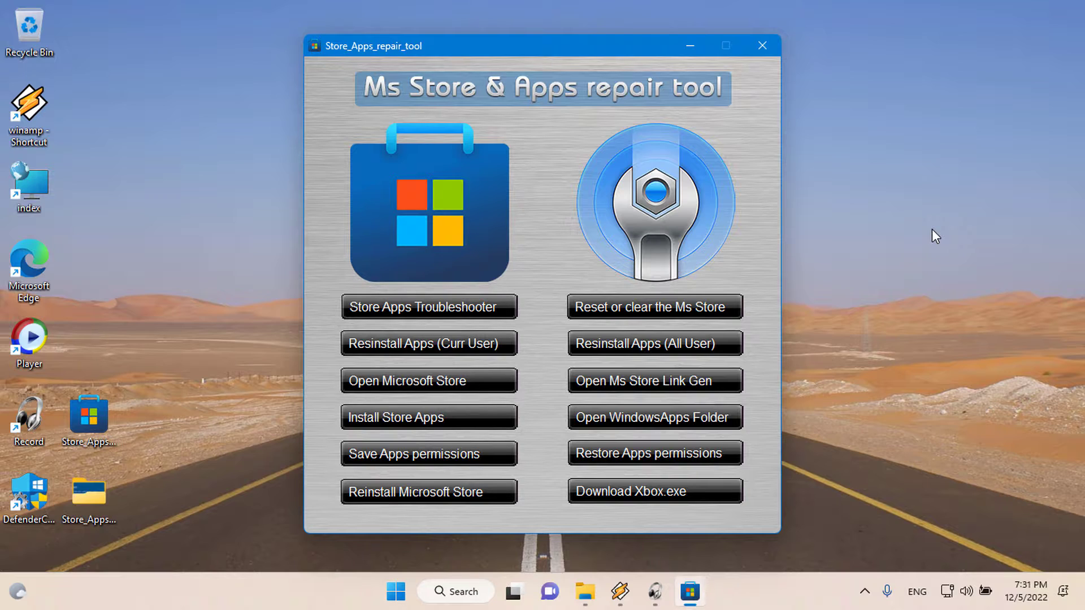
Step: Start and cancel the Store apps troubleshooter, then reset the Microsoft Store and close it
{"action": "left_click", "coordinate": [481, 318]}
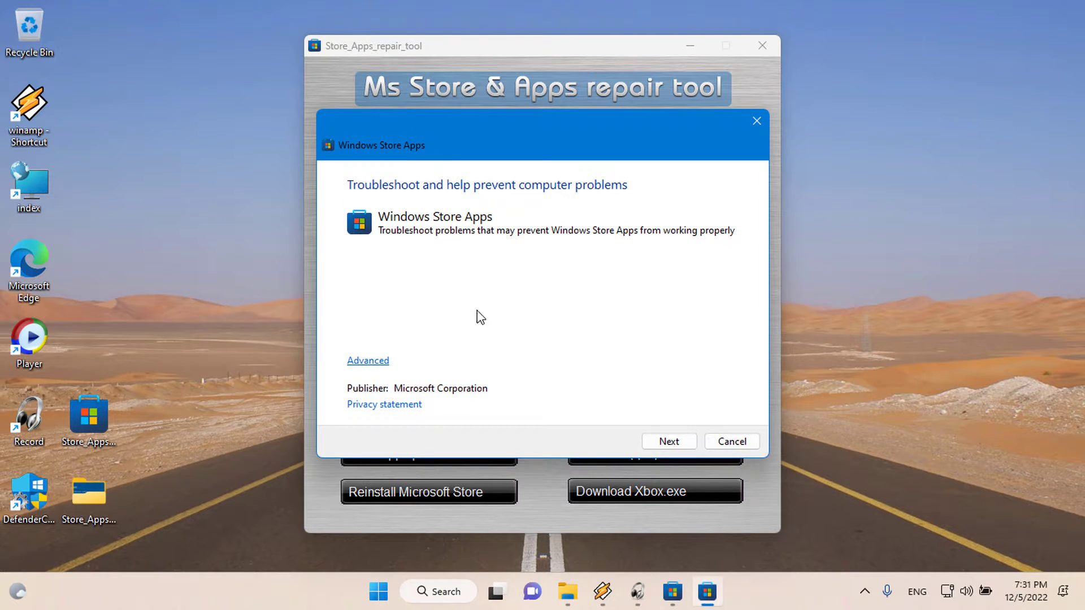
{"action": "left_click_drag", "start_coordinate": [593, 139], "coordinate": [902, 54]}
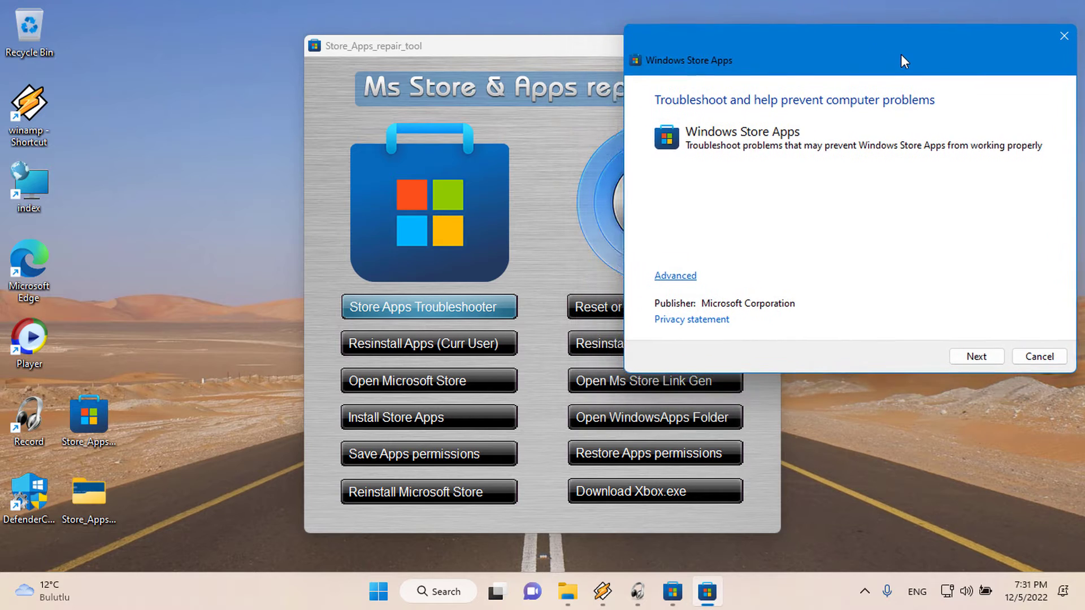
{"action": "left_click", "coordinate": [993, 357]}
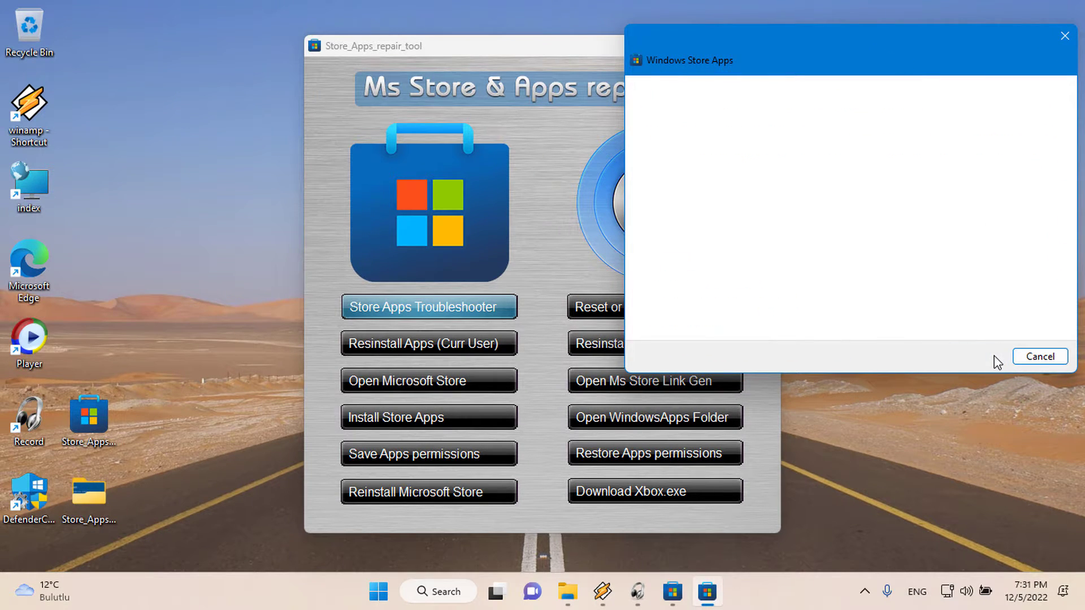
{"action": "left_click", "coordinate": [1040, 358]}
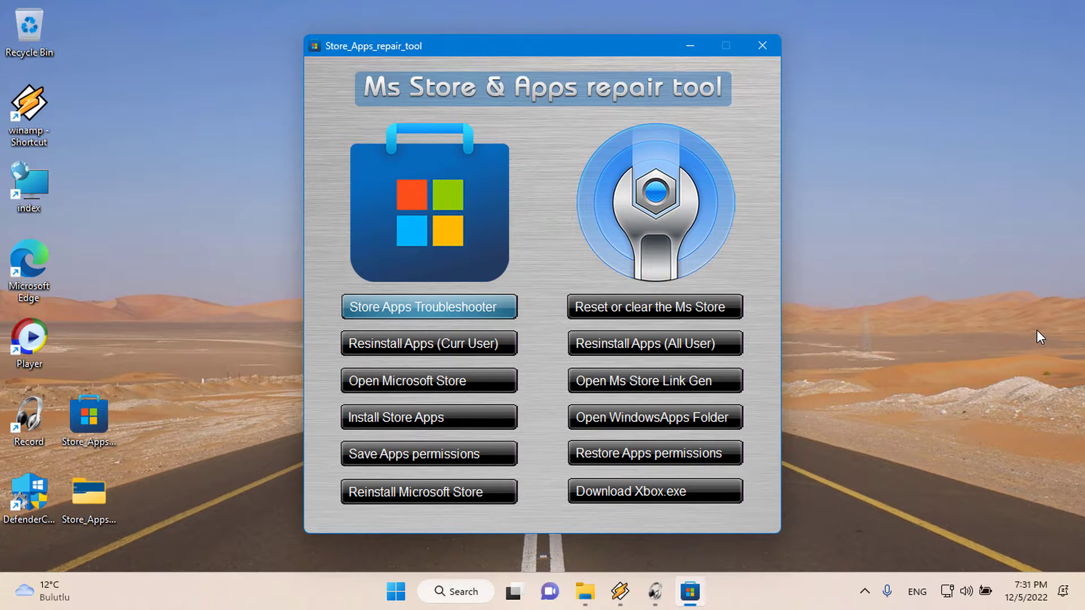
{"action": "left_click", "coordinate": [685, 314]}
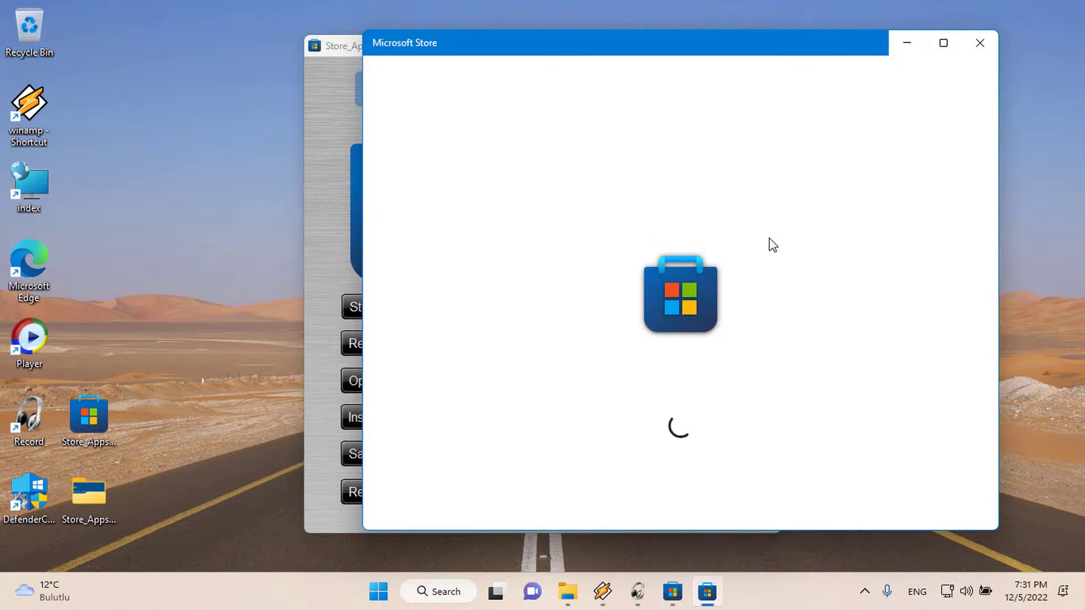
{"action": "left_click", "coordinate": [982, 49]}
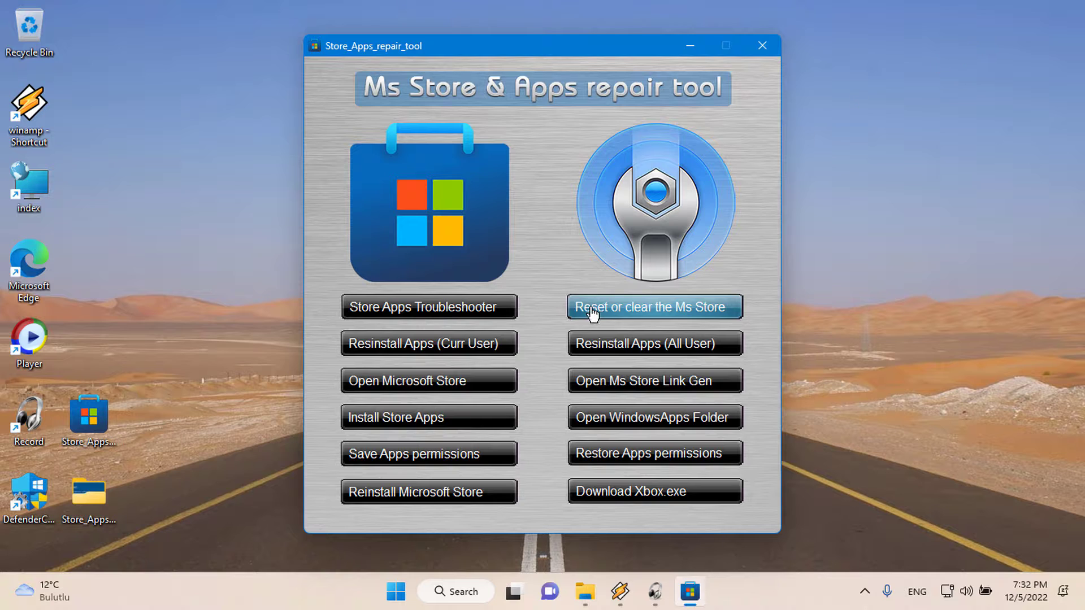
Step: Run the current-user apps reinstall, close it, then start the all-users reinstall
{"action": "left_click", "coordinate": [504, 346]}
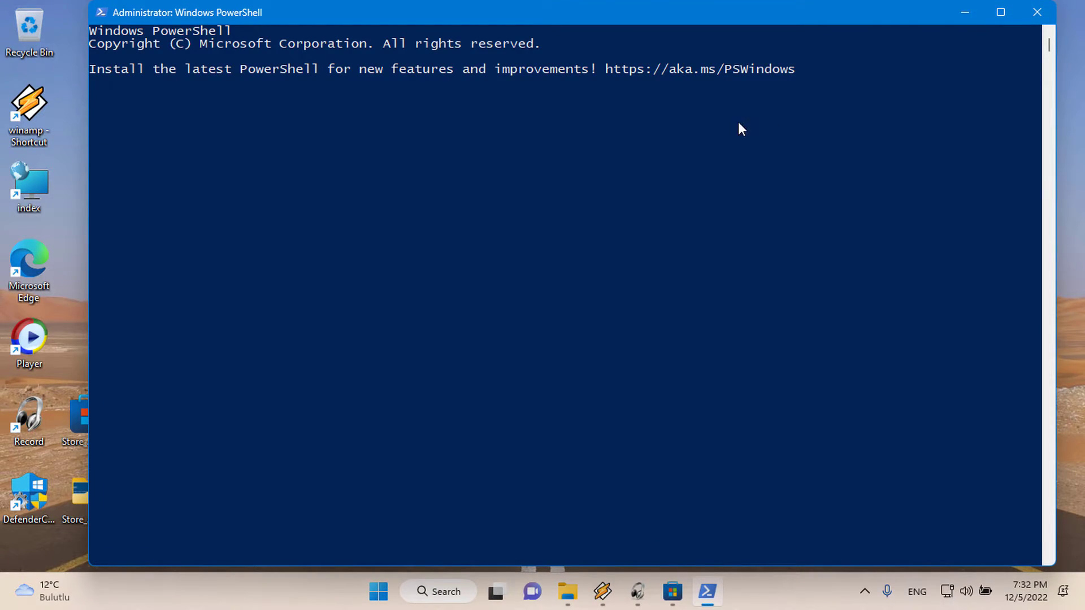
{"action": "left_click", "coordinate": [1038, 13]}
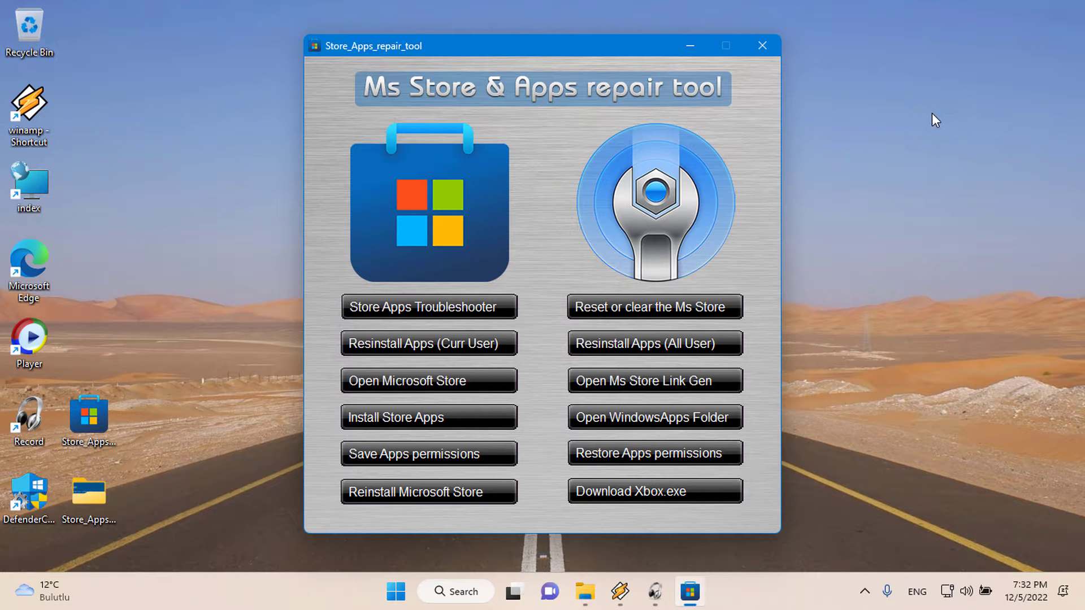
{"action": "left_click", "coordinate": [690, 350]}
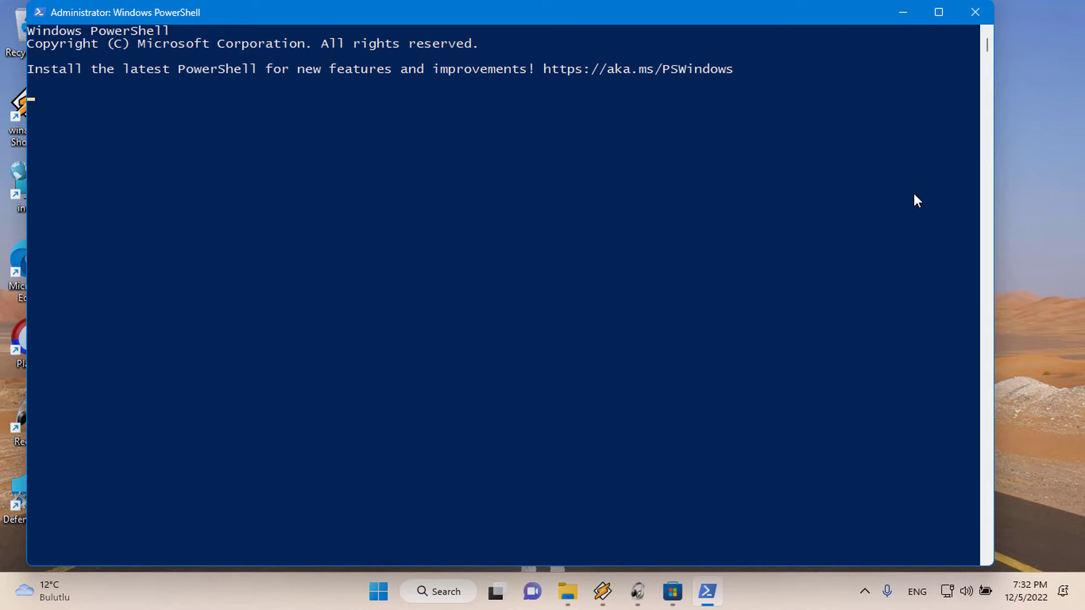
Step: Close PowerShell, view the online Store link generator in Edge, then close the browser
{"action": "left_click", "coordinate": [976, 13]}
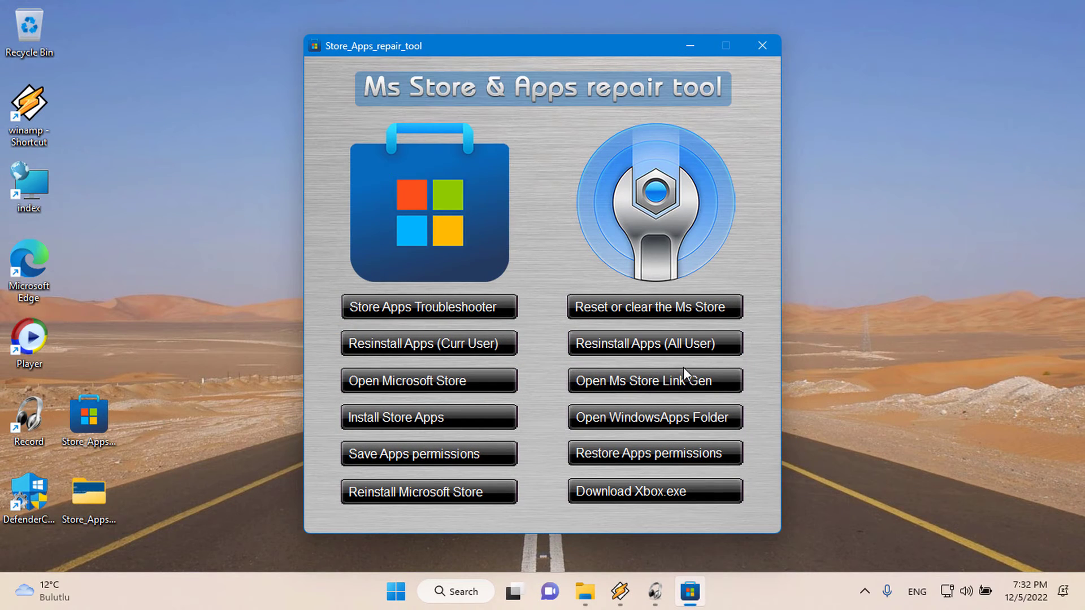
{"action": "left_click", "coordinate": [683, 376]}
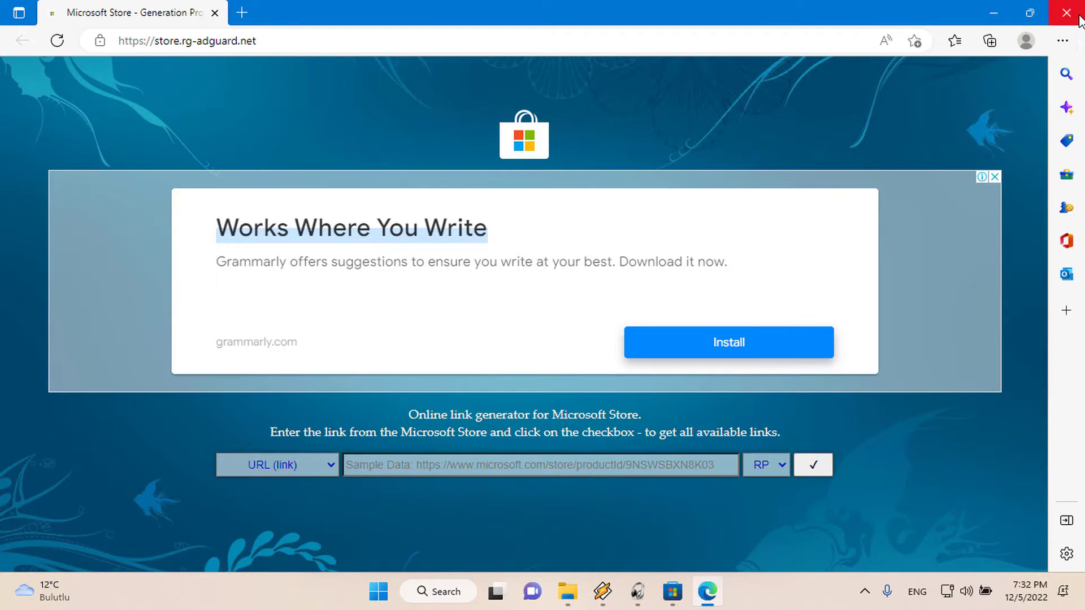
{"action": "left_click", "coordinate": [1080, 16]}
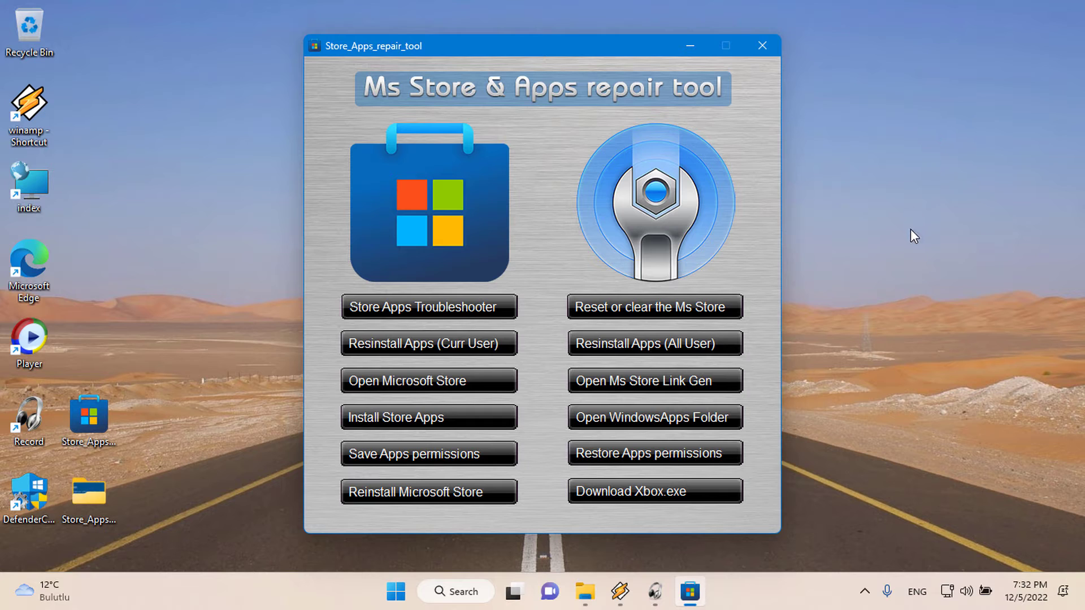
{"action": "left_click", "coordinate": [431, 421]}
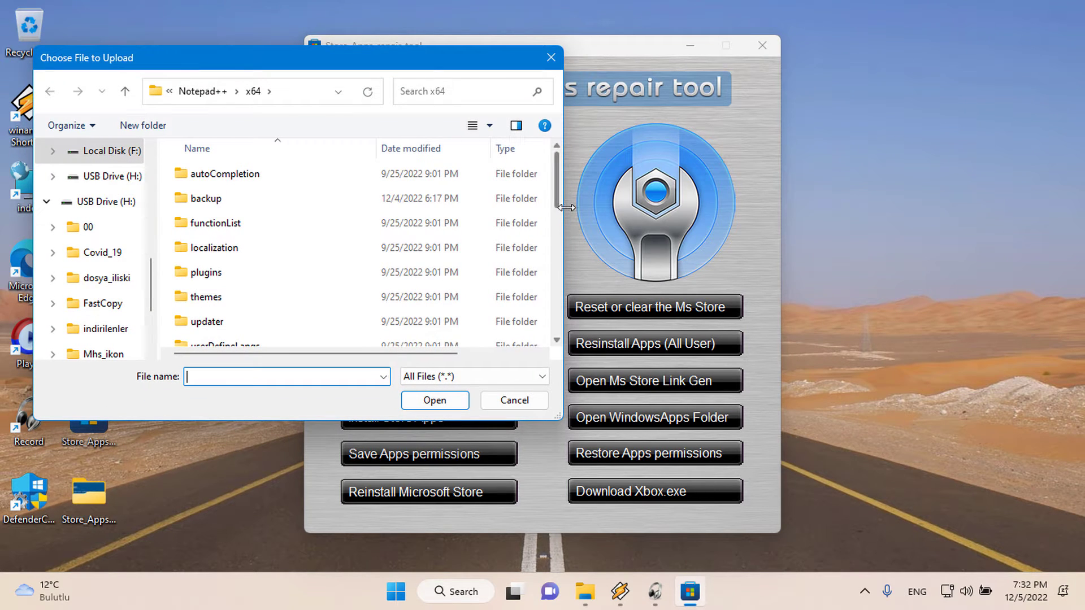
{"action": "scroll", "coordinate": [561, 203], "scroll_direction": "down", "scroll_amount": 5}
{"action": "scroll", "coordinate": [564, 196], "scroll_direction": "up", "scroll_amount": 3}
{"action": "scroll", "coordinate": [565, 180], "scroll_direction": "up", "scroll_amount": 2}
{"action": "left_click", "coordinate": [550, 58]}
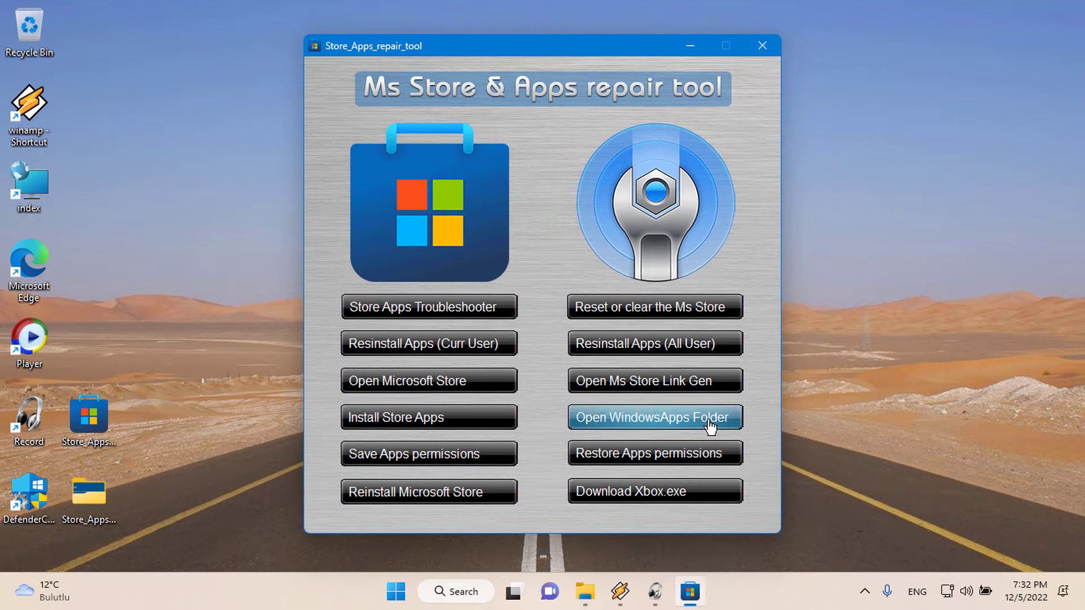
{"action": "left_click", "coordinate": [708, 423]}
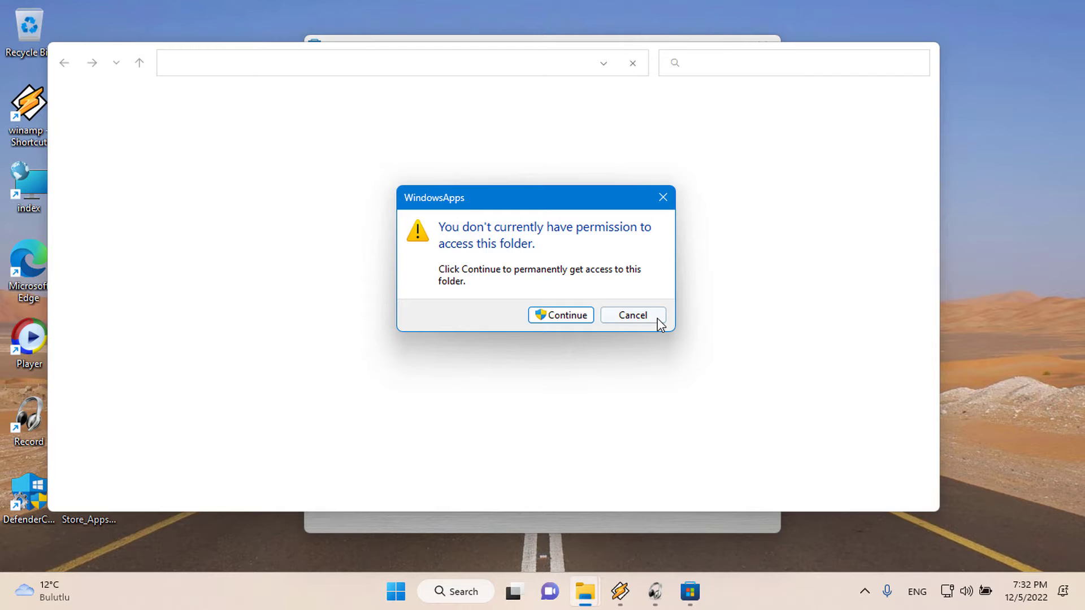
{"action": "left_click", "coordinate": [655, 321]}
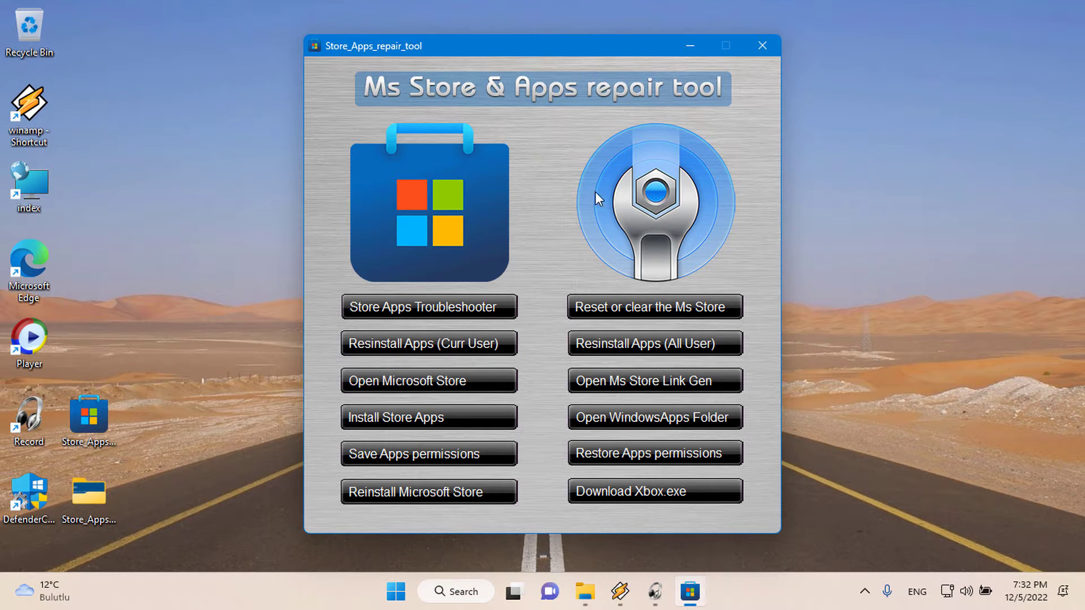
Step: Restore the apps permissions from Desktop\WindowsApps.acl
{"action": "left_click_drag", "start_coordinate": [597, 43], "coordinate": [674, 43]}
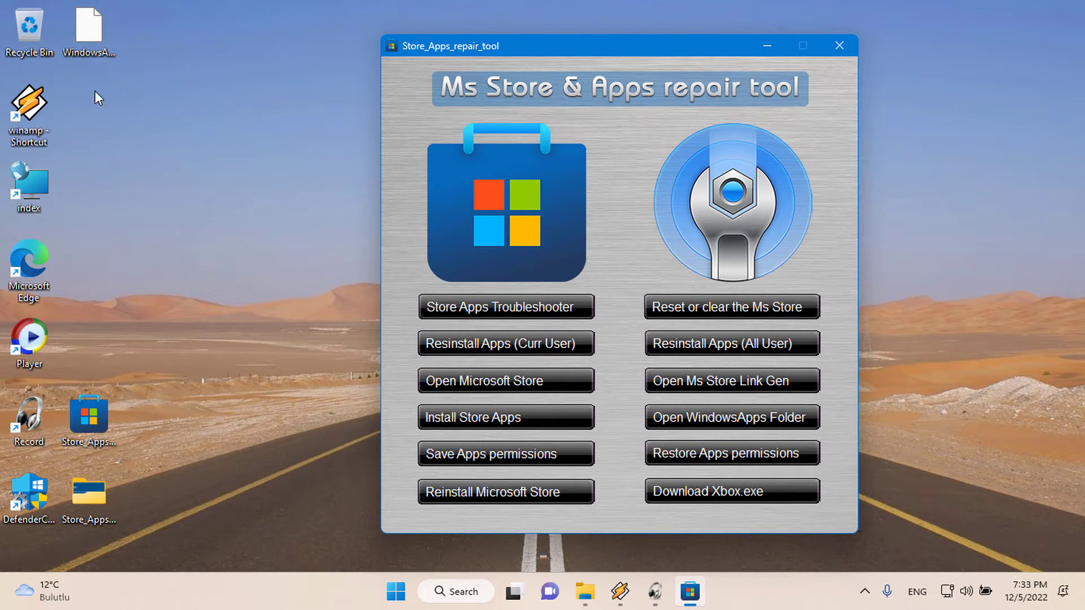
{"action": "left_click", "coordinate": [755, 457]}
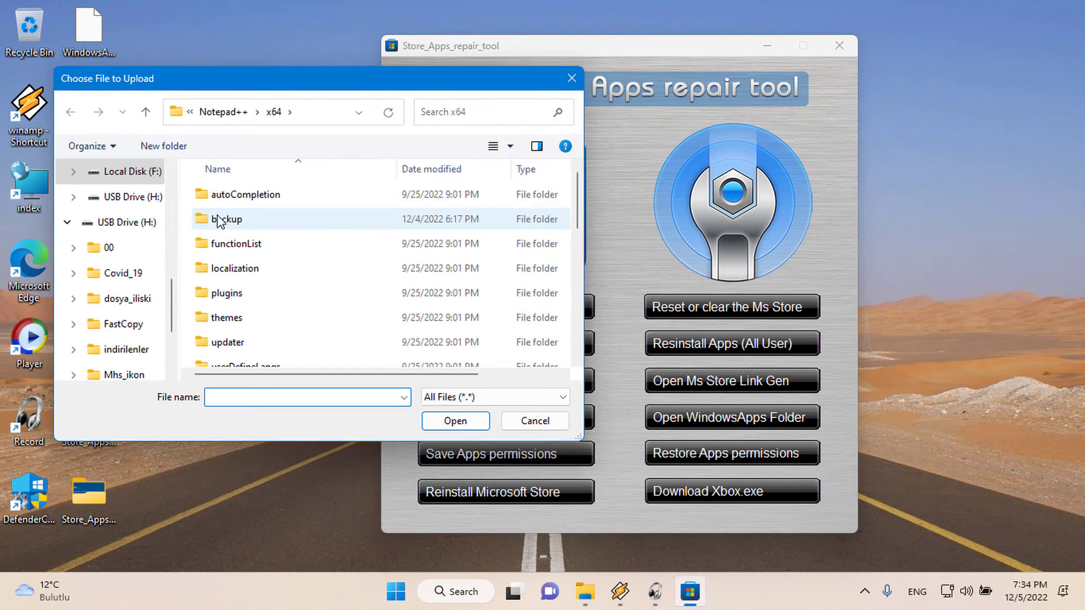
{"action": "scroll", "coordinate": [113, 272], "scroll_direction": "up", "scroll_amount": 3}
{"action": "scroll", "coordinate": [113, 271], "scroll_direction": "up", "scroll_amount": 5}
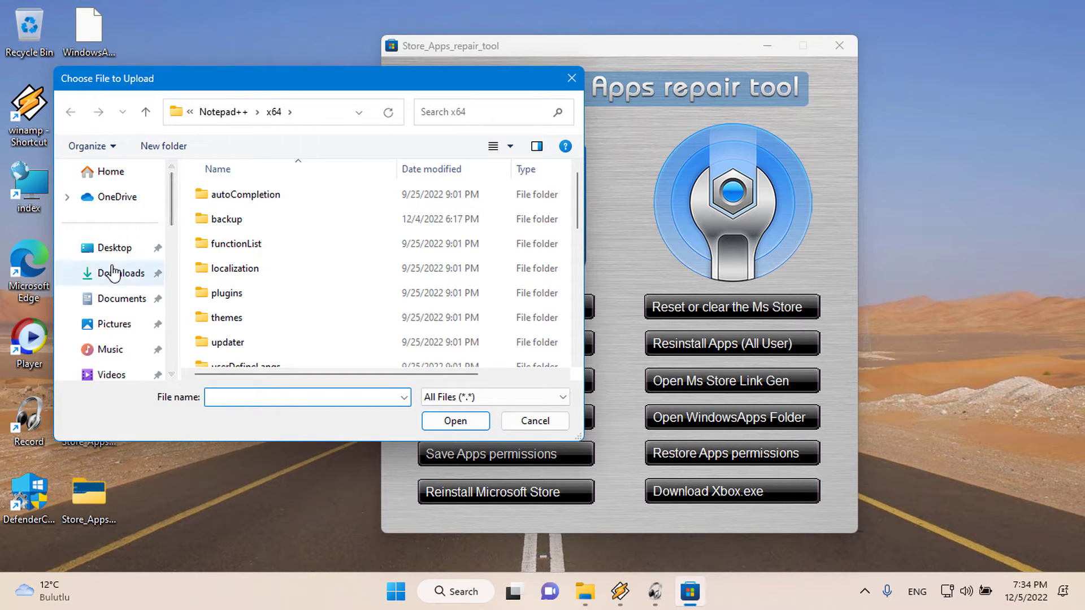
{"action": "left_click", "coordinate": [107, 248]}
{"action": "left_click", "coordinate": [242, 319]}
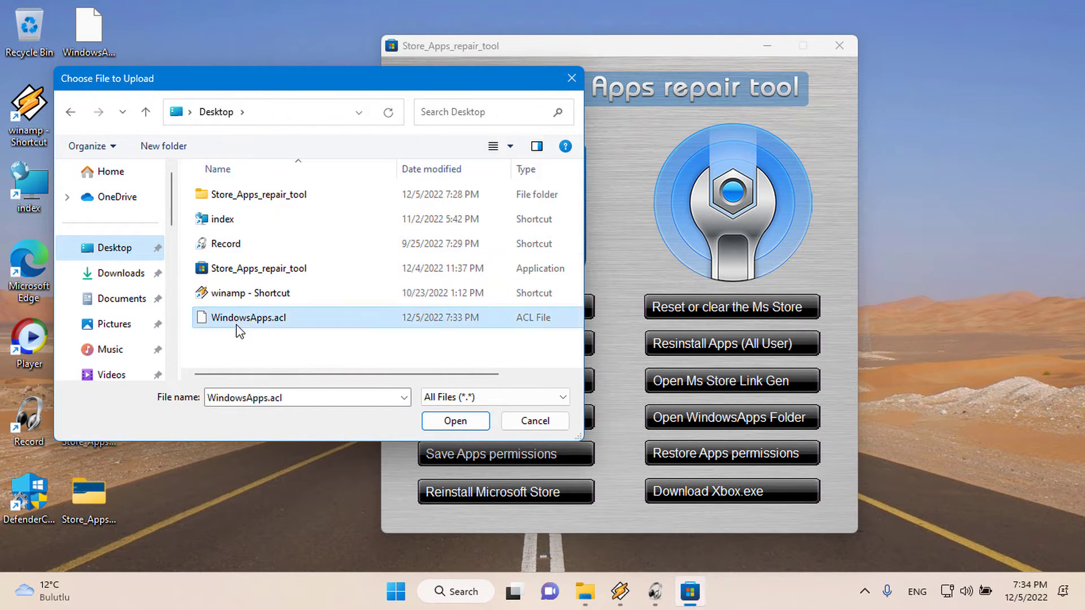
{"action": "left_click", "coordinate": [455, 421]}
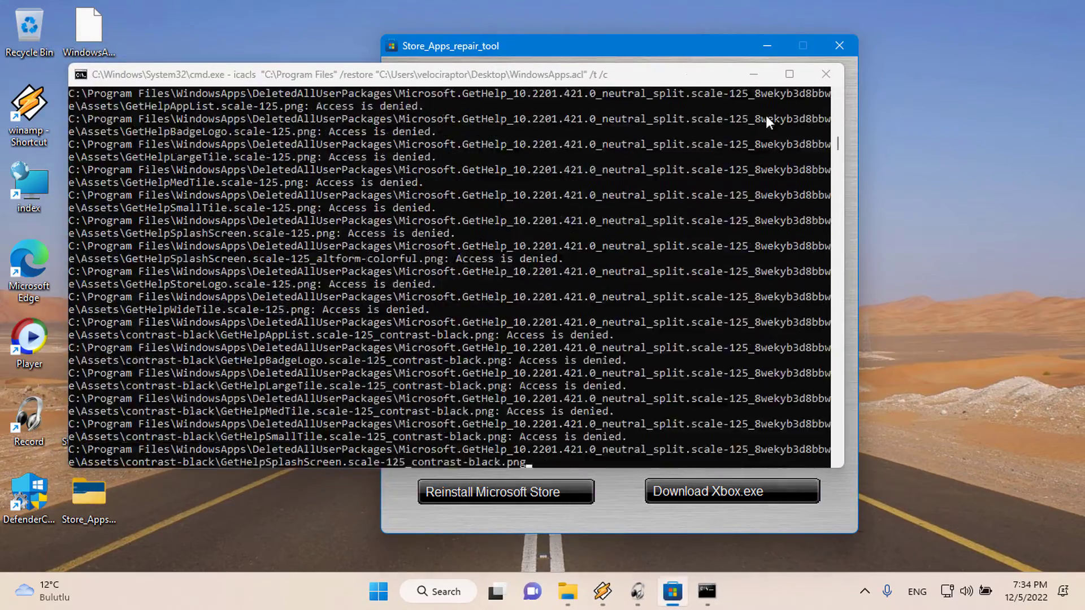
Step: Close the restore console, reinstall the Microsoft Store, and close PowerShell
{"action": "left_click", "coordinate": [825, 74]}
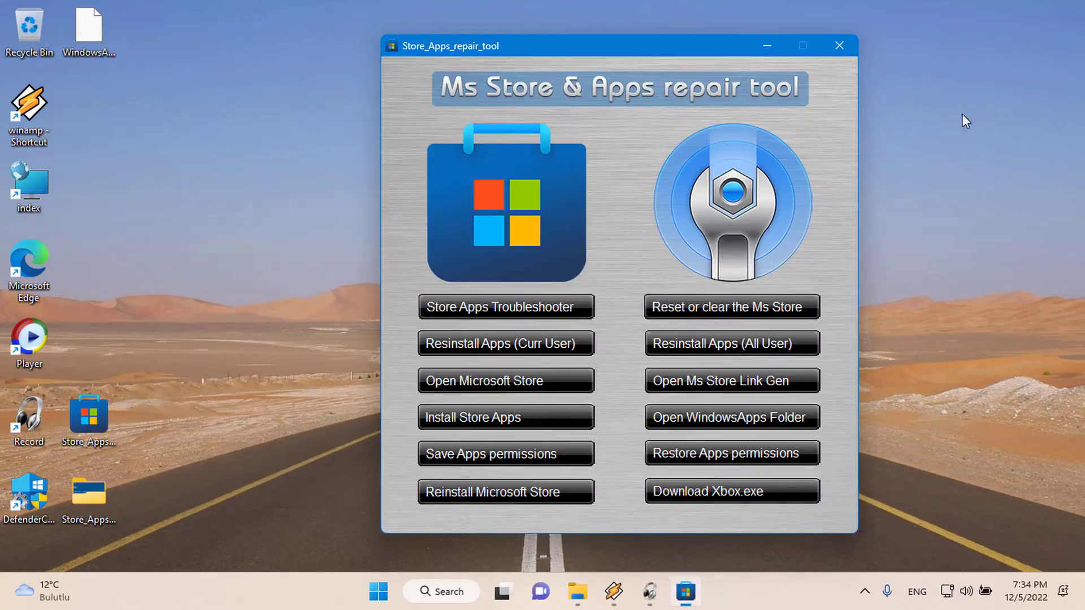
{"action": "left_click", "coordinate": [434, 499]}
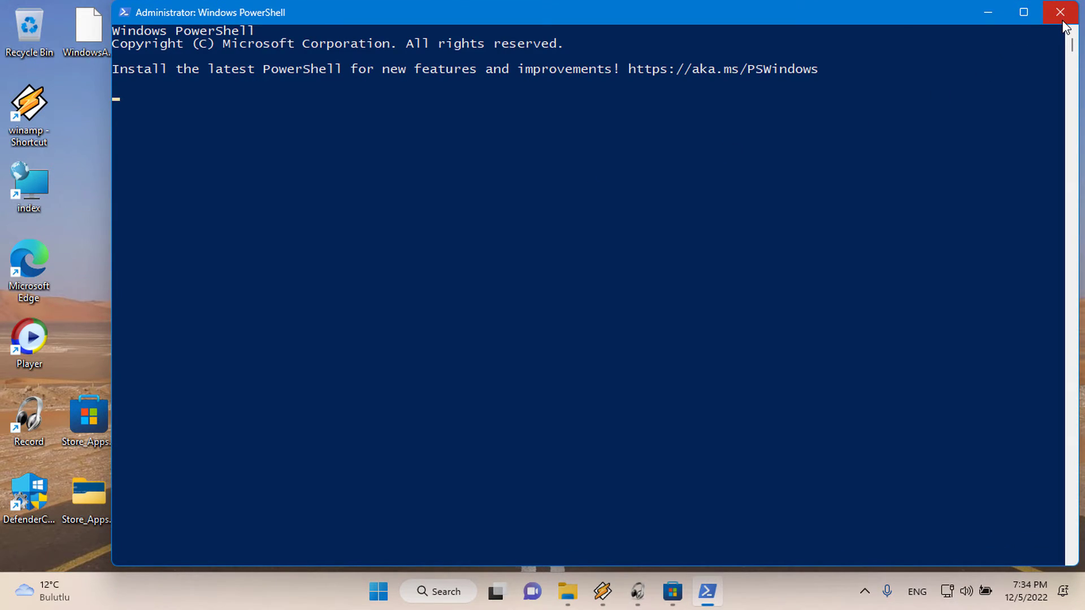
{"action": "left_click", "coordinate": [1060, 12]}
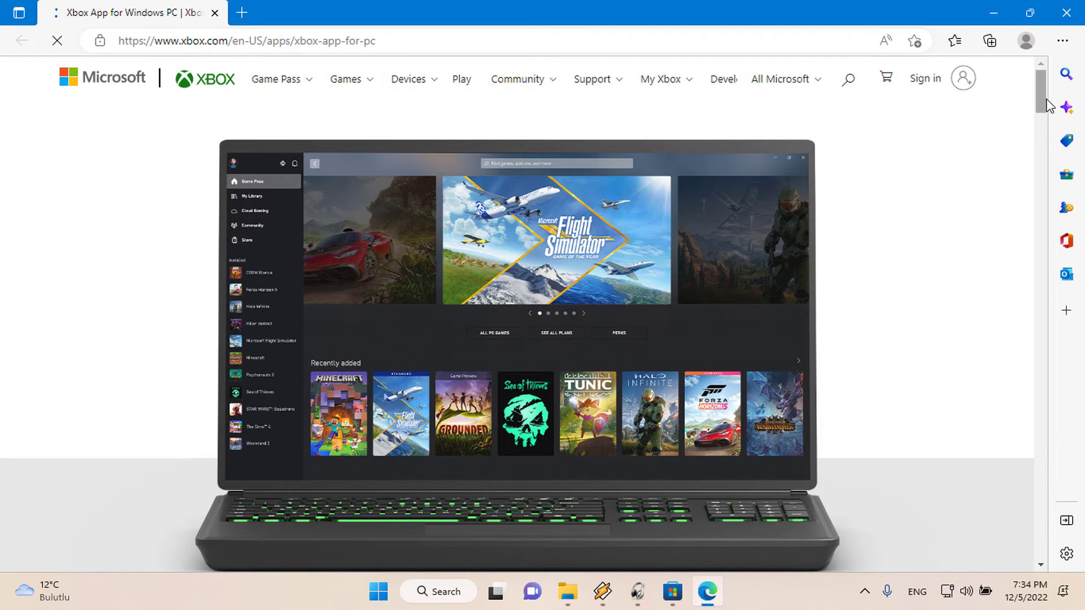
Step: Scroll the xbox.com page down to the Xbox app for Windows PC download section
{"action": "scroll", "coordinate": [1042, 167], "scroll_direction": "down", "scroll_amount": 10}
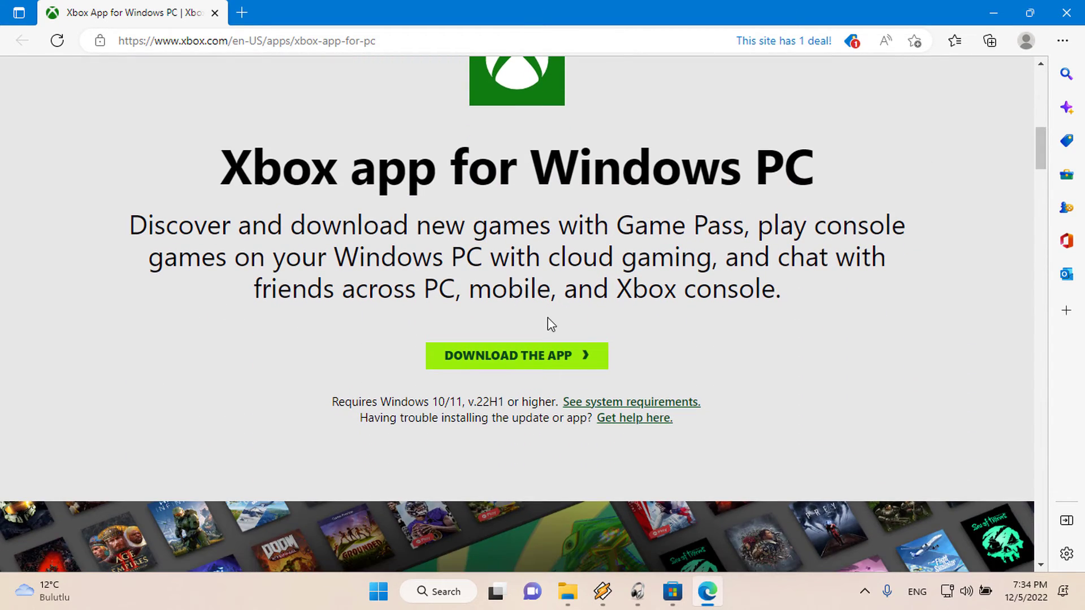